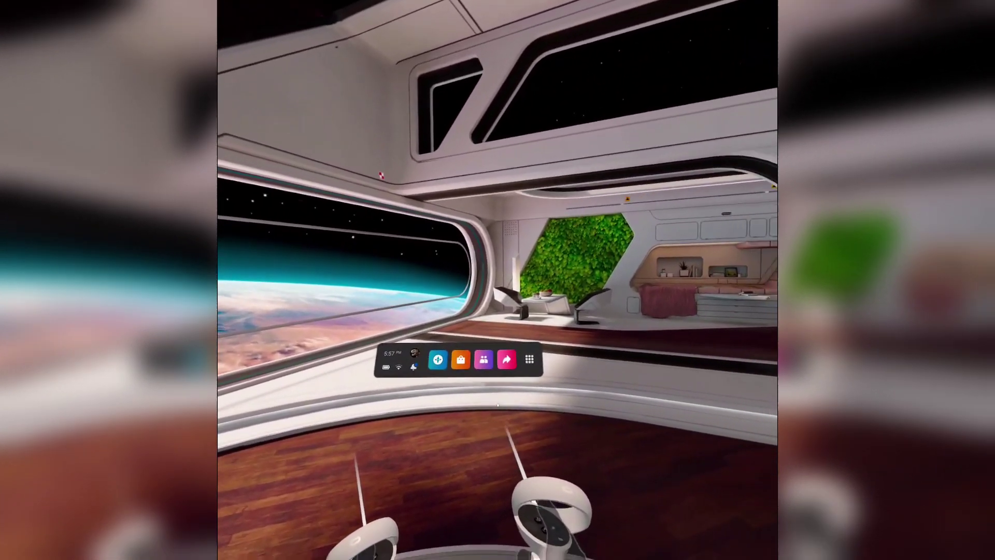
Open the Sharing menu to reach the headset's Oculus, Pictures, Movies and Download folders.
{"action": "left_click", "coordinate": [500, 368]}
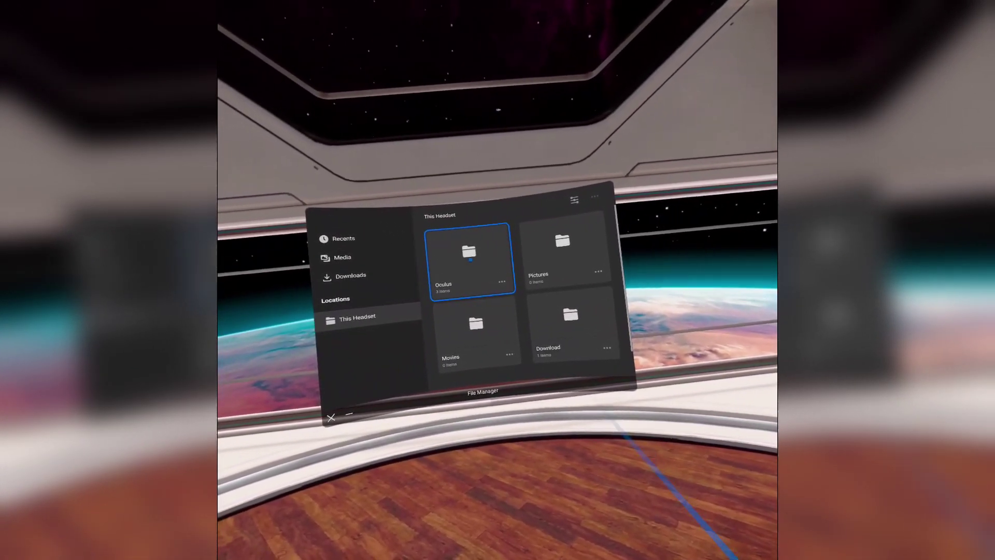
Open Oculus > VideoShots on the headset, then Quest 2 > Internal shared storage > Oculus > VideoShots on the PC.
{"action": "left_click", "coordinate": [470, 258]}
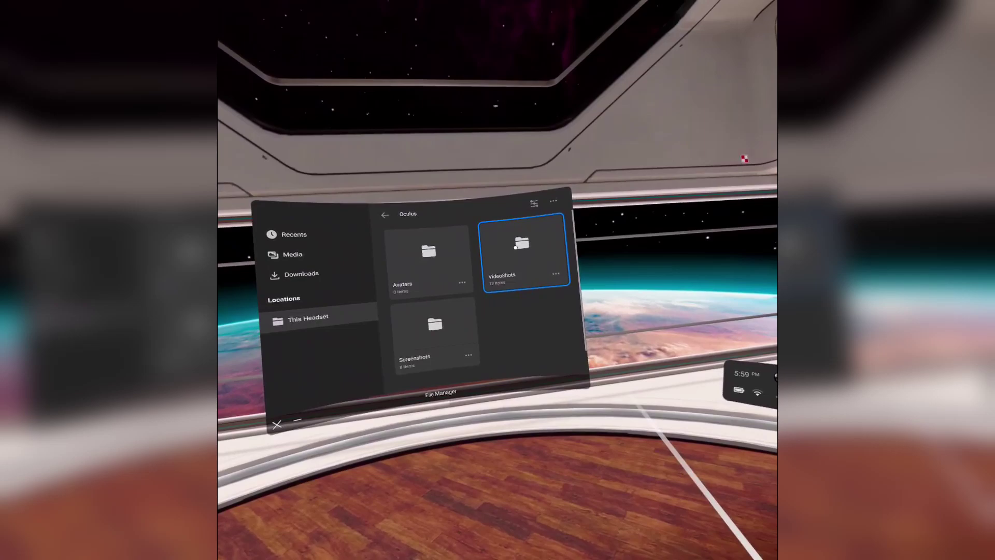
{"action": "left_click", "coordinate": [516, 247]}
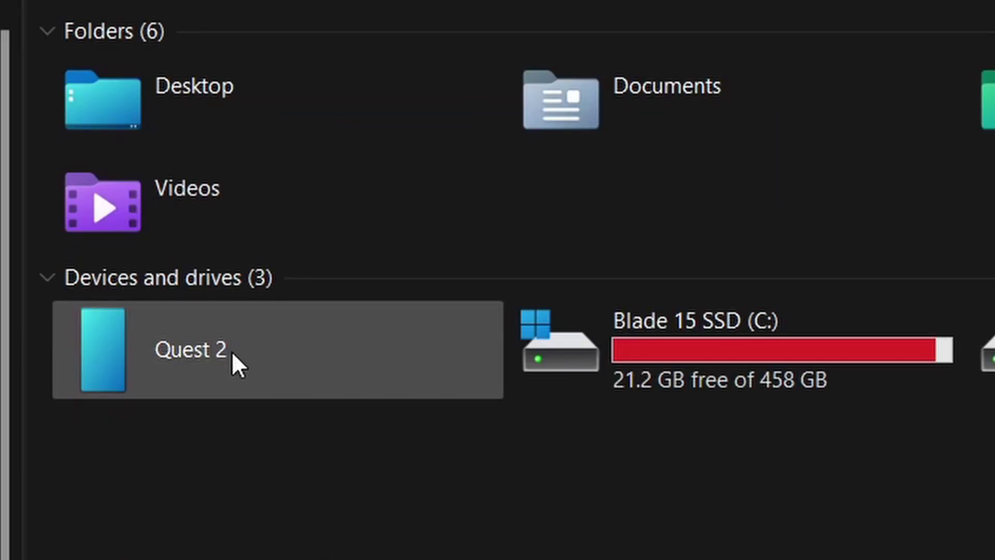
{"action": "double_click", "coordinate": [232, 351]}
{"action": "double_click", "coordinate": [199, 109]}
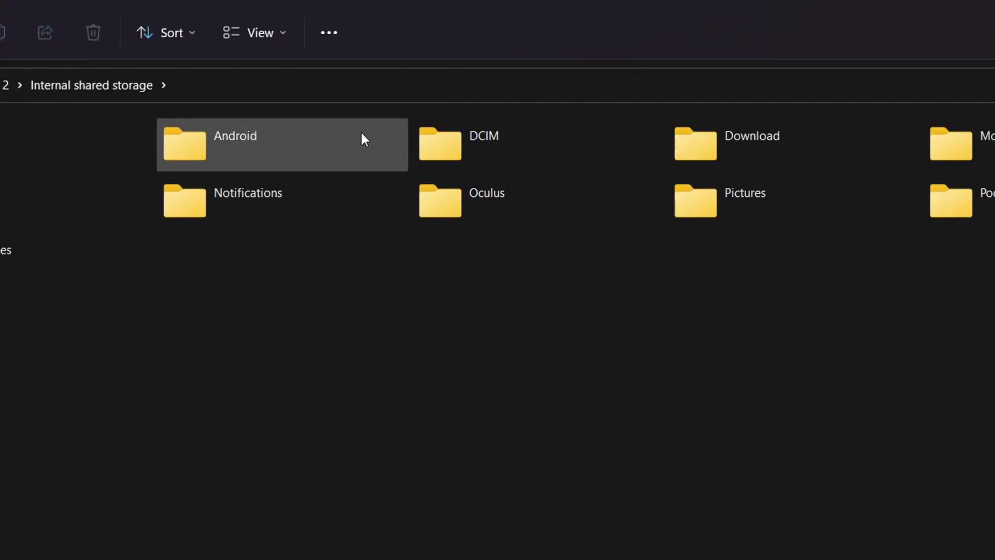
{"action": "double_click", "coordinate": [488, 202]}
{"action": "double_click", "coordinate": [453, 154]}
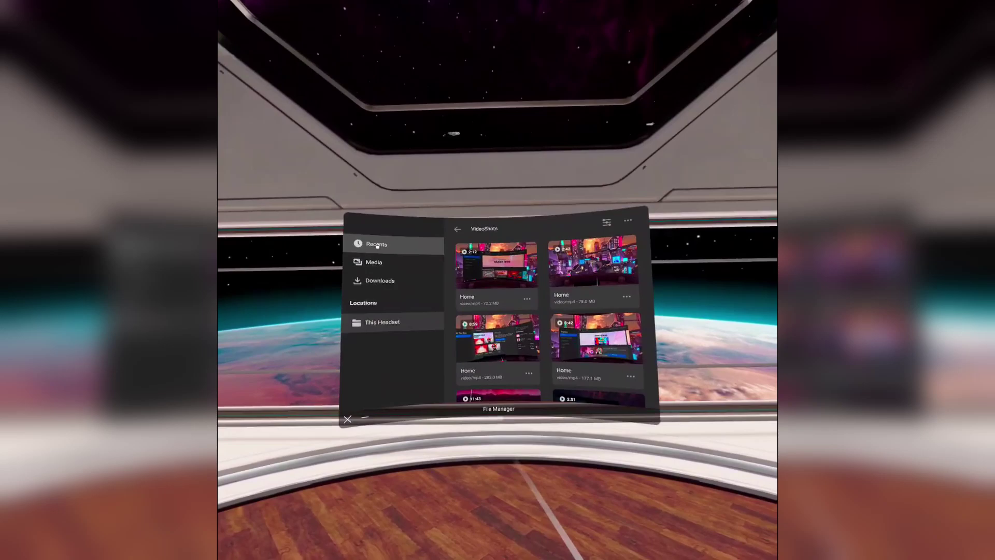
Browse the Recents and Media captures, then leave File Manager through the Sharing menu.
{"action": "left_click", "coordinate": [379, 245]}
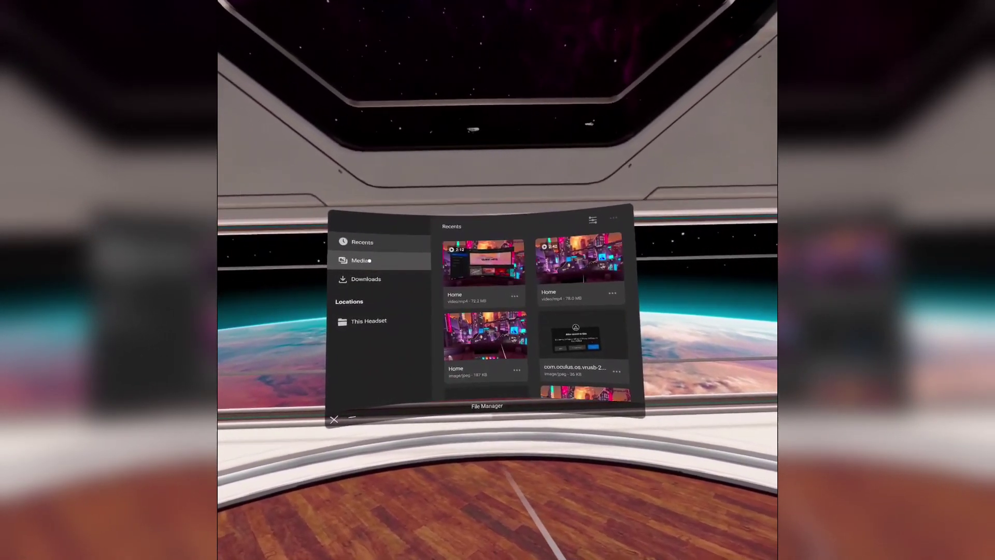
{"action": "left_click", "coordinate": [370, 260]}
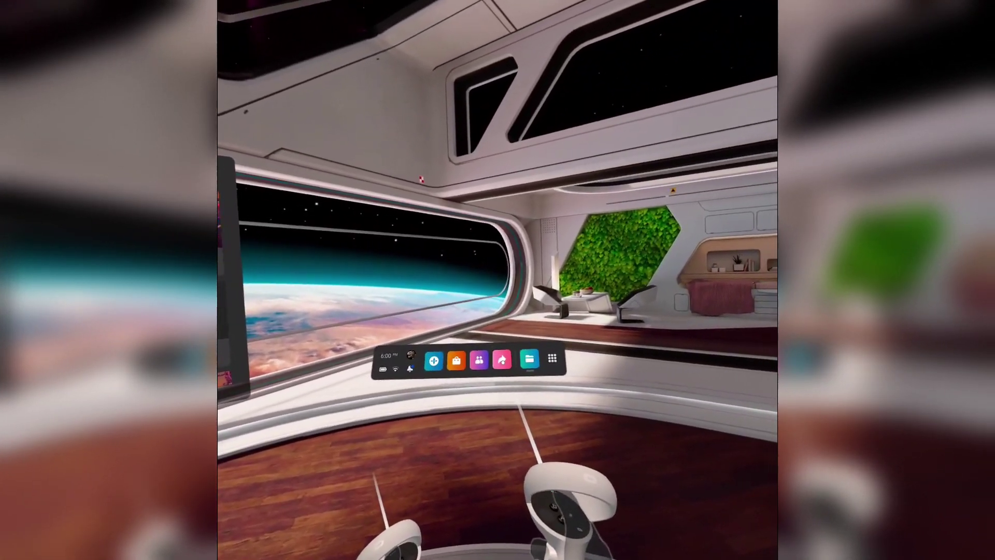
{"action": "left_click", "coordinate": [517, 357]}
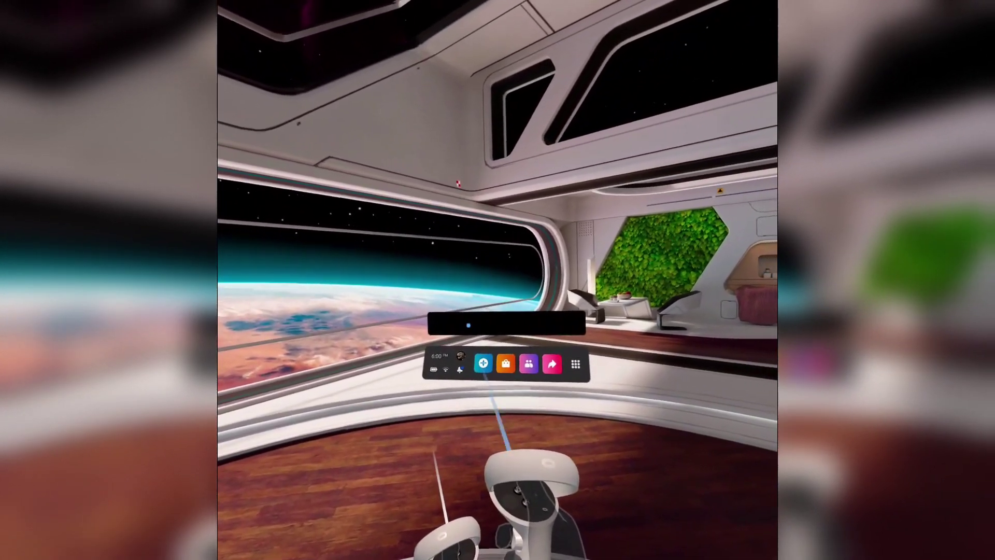
Launch Files from the Apps library and view a Home screenshot in Oculus > Screenshots.
{"action": "left_click", "coordinate": [494, 359]}
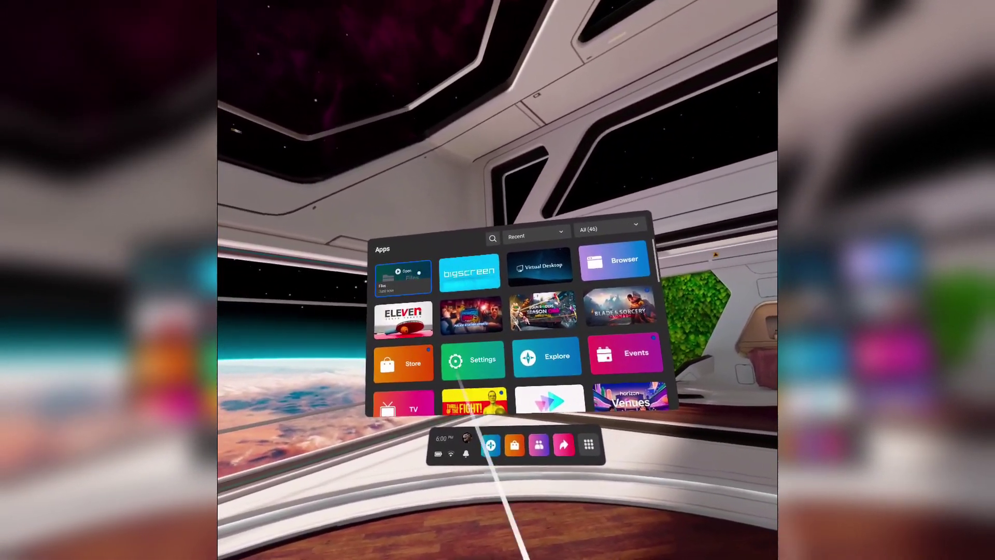
{"action": "left_click", "coordinate": [402, 276]}
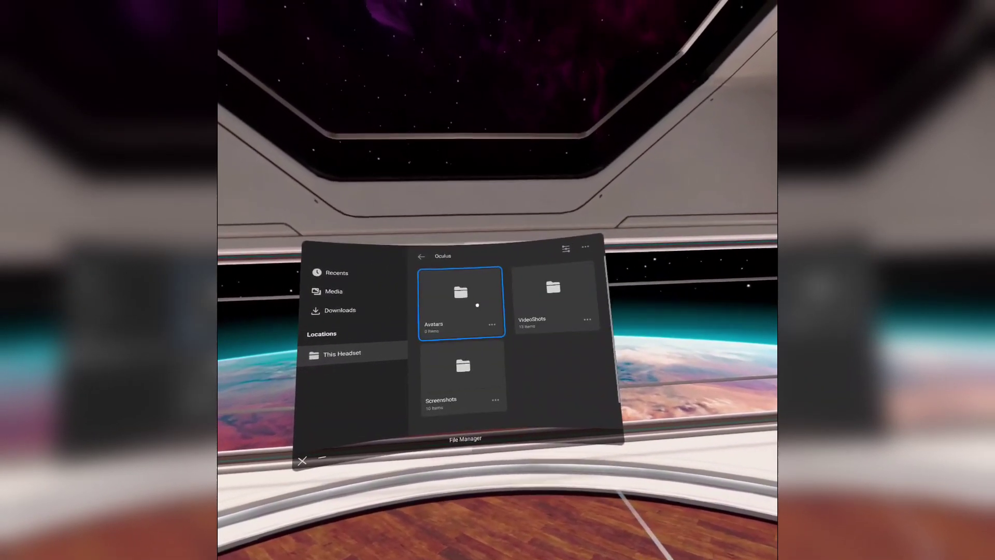
{"action": "left_click", "coordinate": [469, 293]}
{"action": "left_click", "coordinate": [455, 372]}
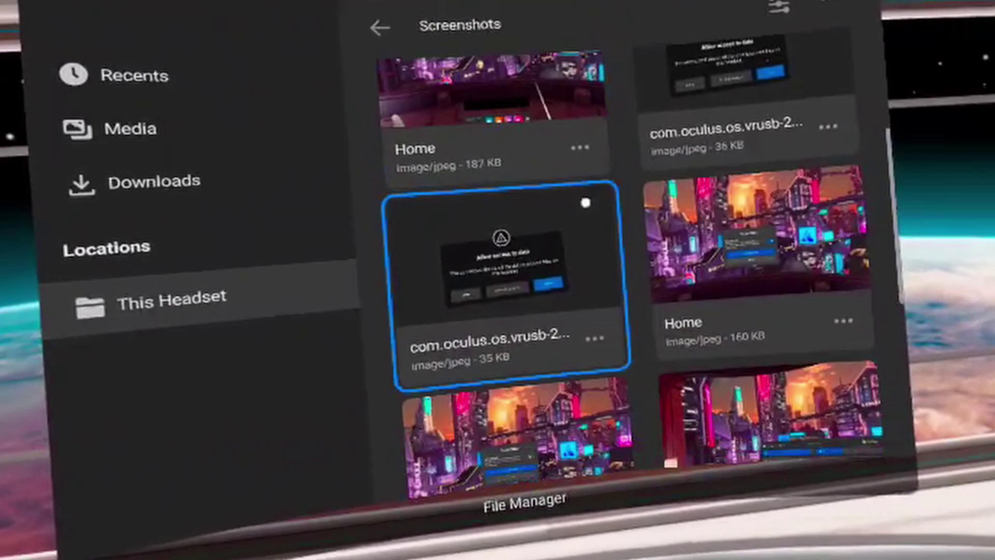
{"action": "scroll", "coordinate": [585, 203], "scroll_direction": "down", "scroll_amount": 4}
{"action": "scroll", "coordinate": [586, 203], "scroll_direction": "down", "scroll_amount": 3}
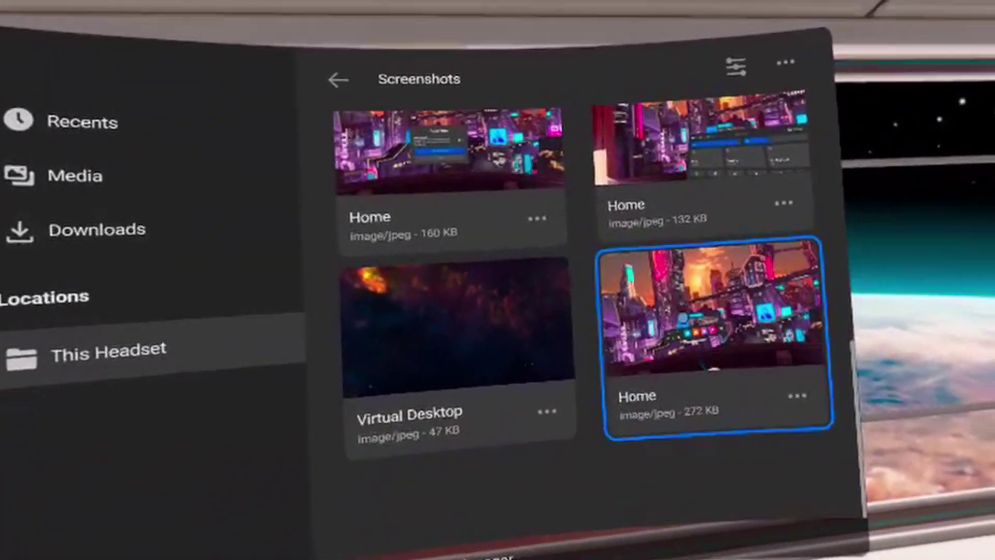
{"action": "left_click", "coordinate": [711, 310]}
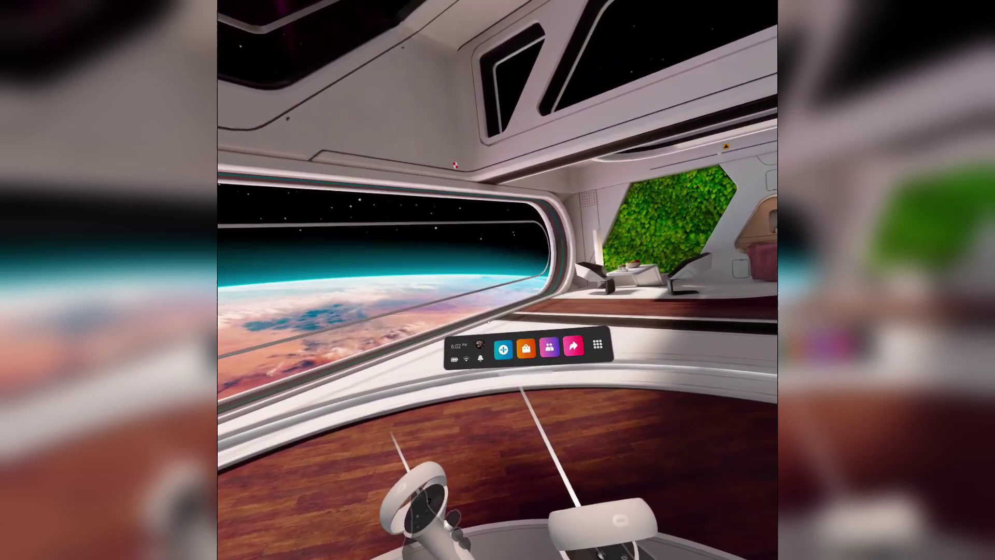
Go from Quick Settings to full Settings to confirm the Video Capture Indicator is on.
{"action": "left_click", "coordinate": [462, 349]}
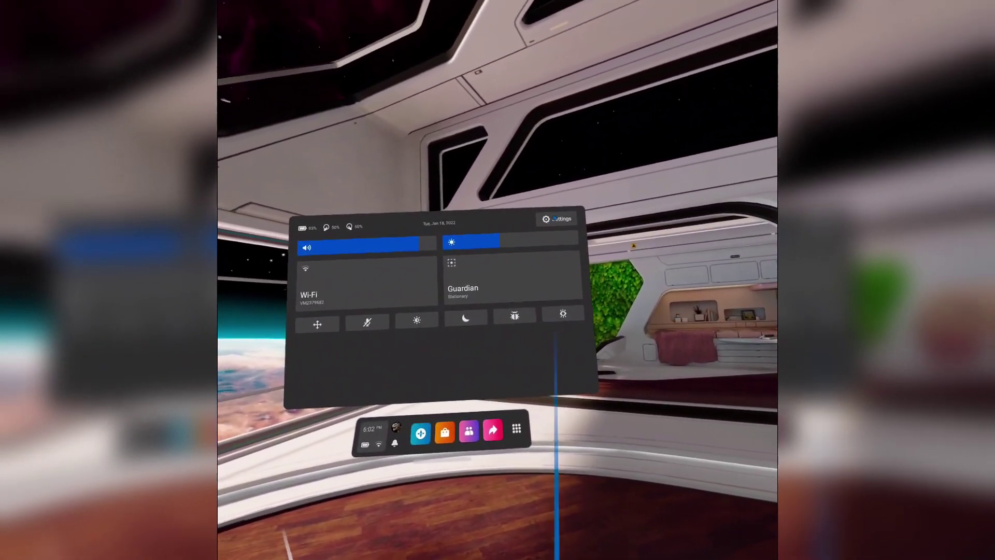
{"action": "left_click", "coordinate": [557, 218]}
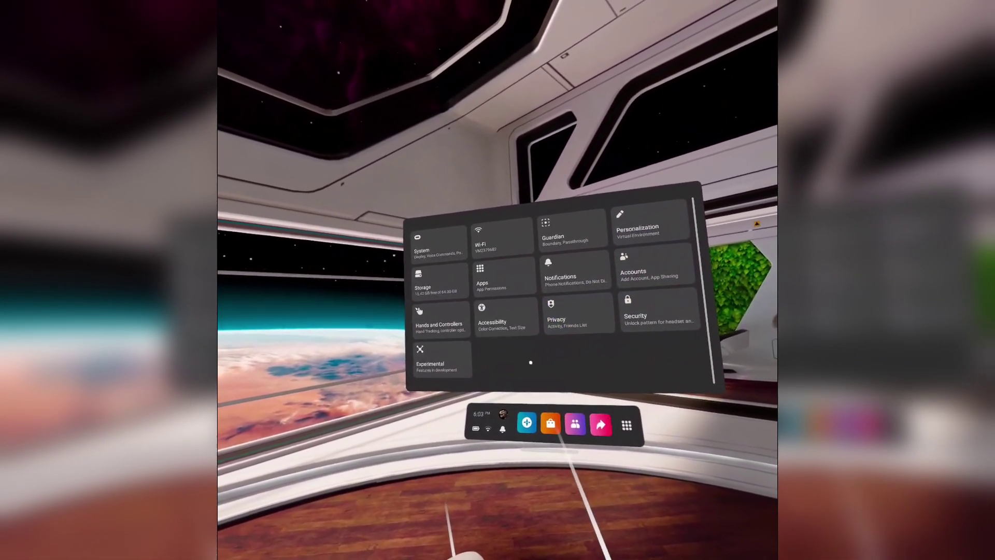
View This Headset storage usage, then return to the Settings grid.
{"action": "left_click", "coordinate": [476, 285]}
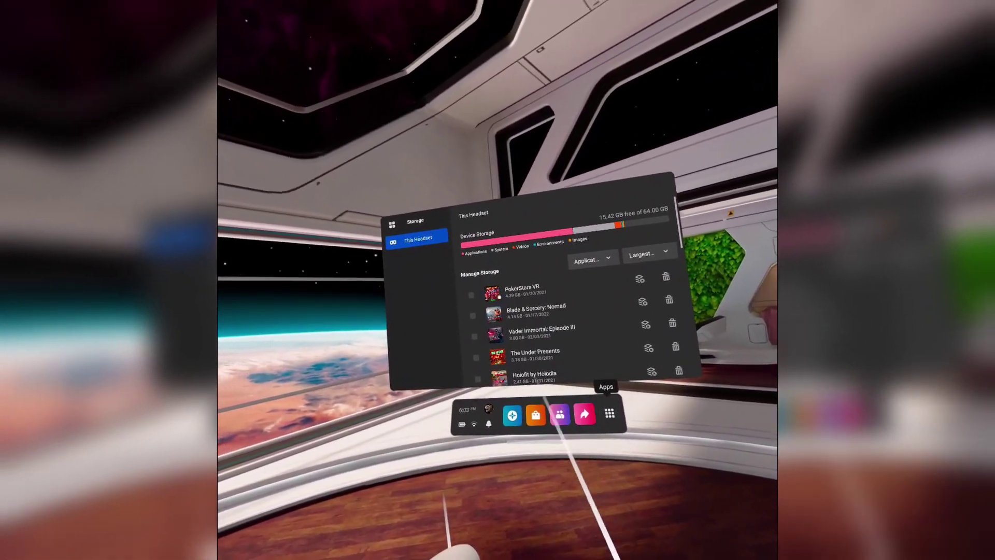
{"action": "key", "text": "Escape"}
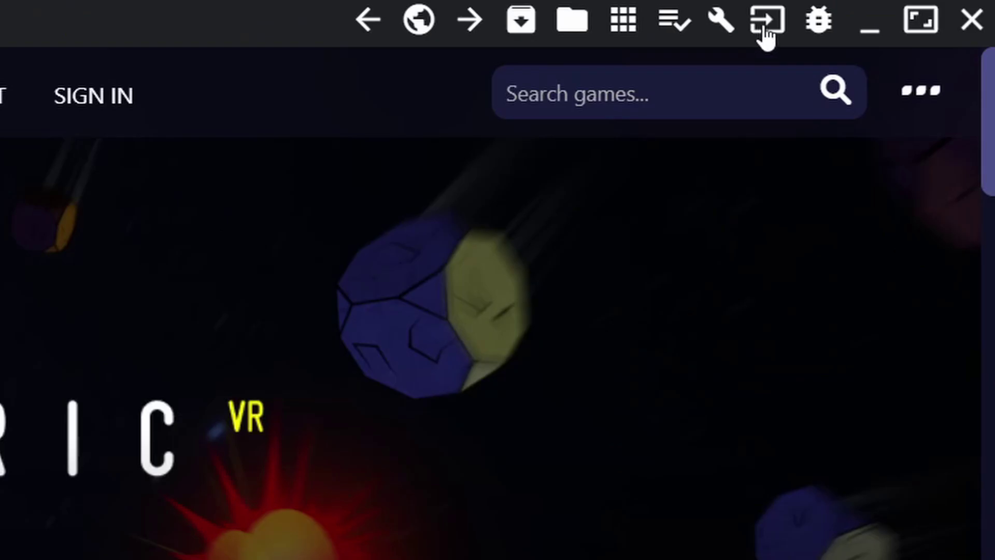
Open SideQuest's Custom Command dialog and copy the 'adb shell setprop debug.oculus.capture.width 1440' line from the guide.
{"action": "left_click", "coordinate": [768, 24]}
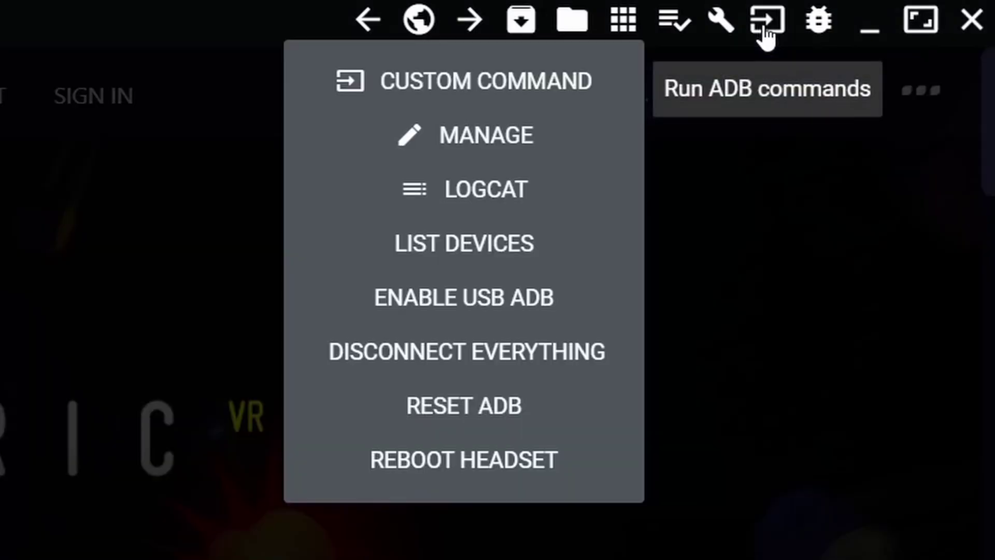
{"action": "left_click", "coordinate": [535, 84]}
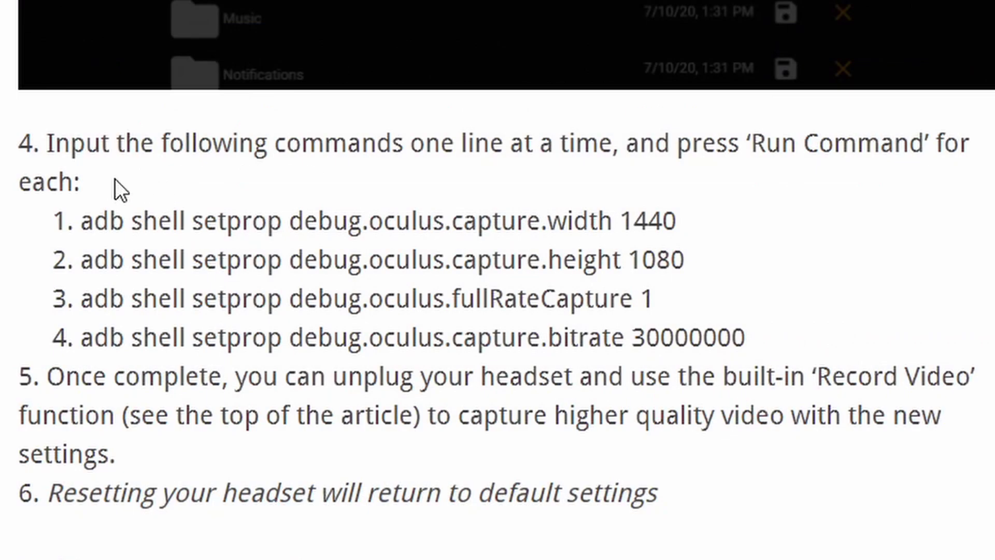
{"action": "left_click_drag", "start_coordinate": [115, 179], "coordinate": [47, 143]}
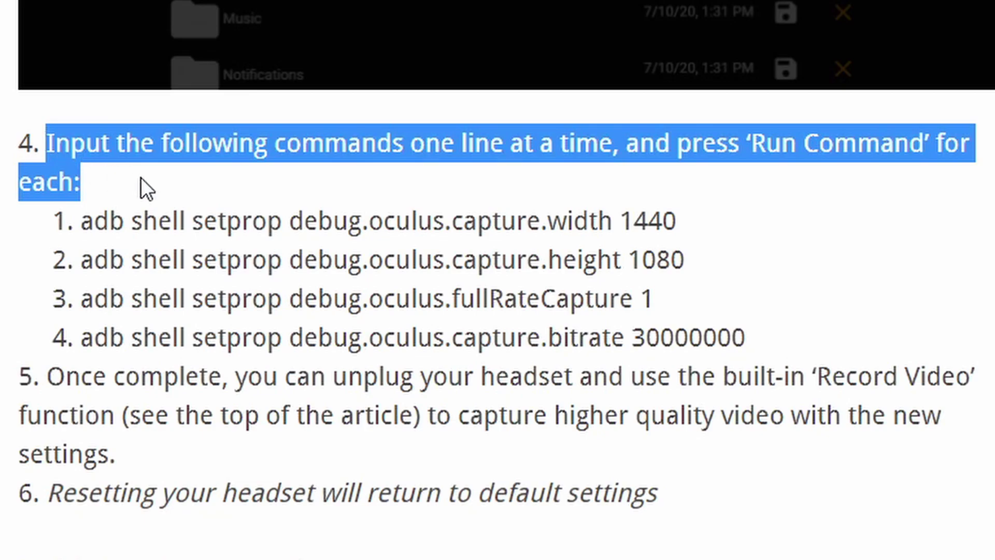
{"action": "left_click_drag", "start_coordinate": [676, 221], "coordinate": [505, 222]}
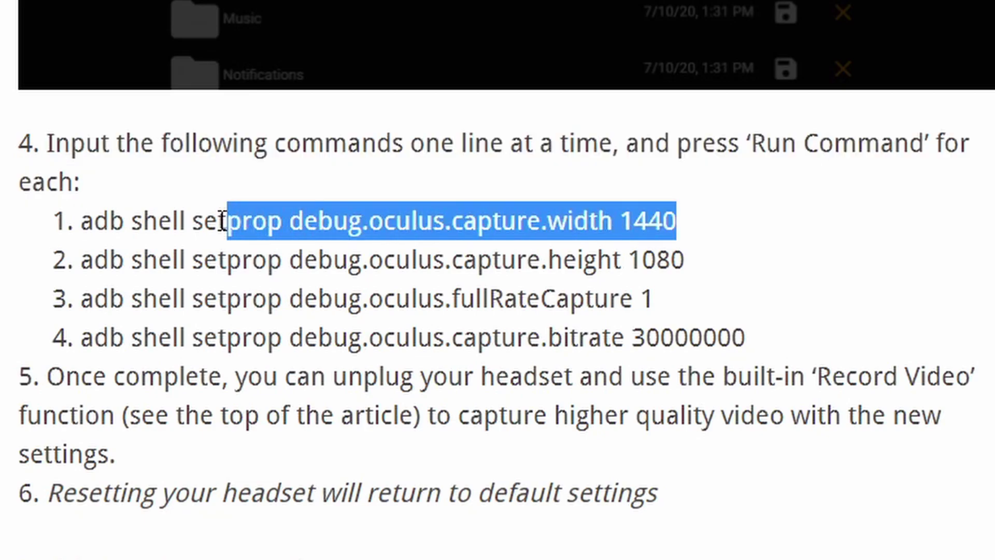
{"action": "right_click", "coordinate": [100, 221]}
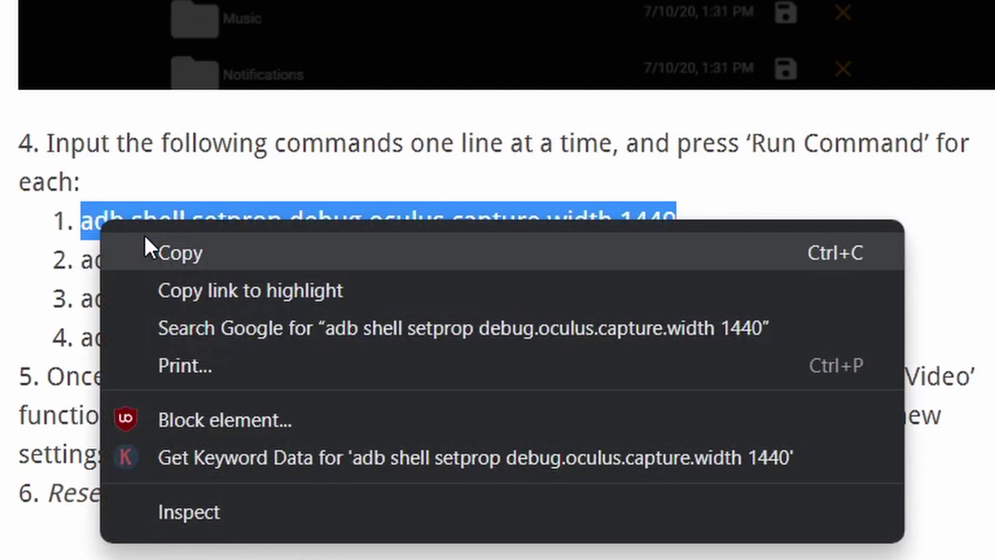
{"action": "left_click", "coordinate": [178, 248]}
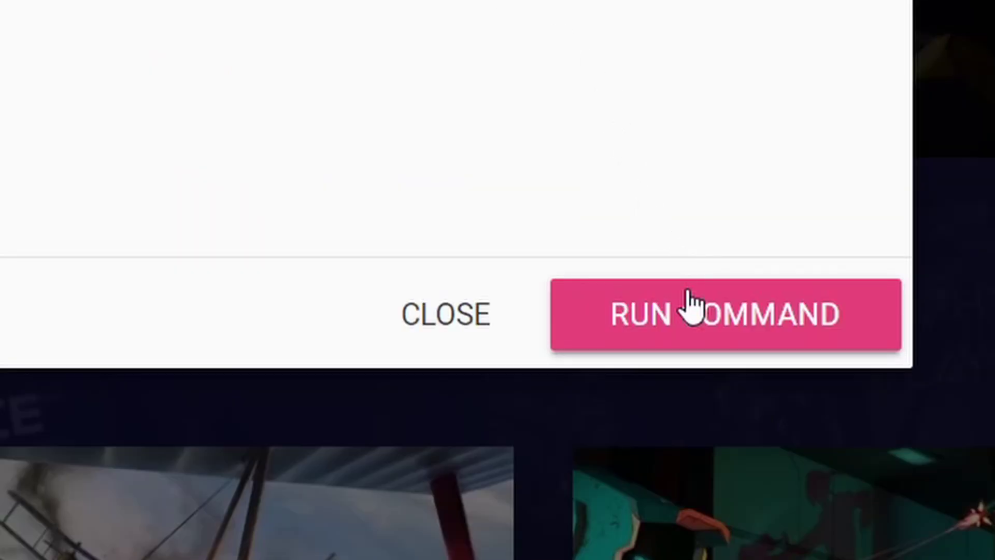
Run the capture.width 1440 ADB command from SideQuest.
{"action": "left_click", "coordinate": [692, 311]}
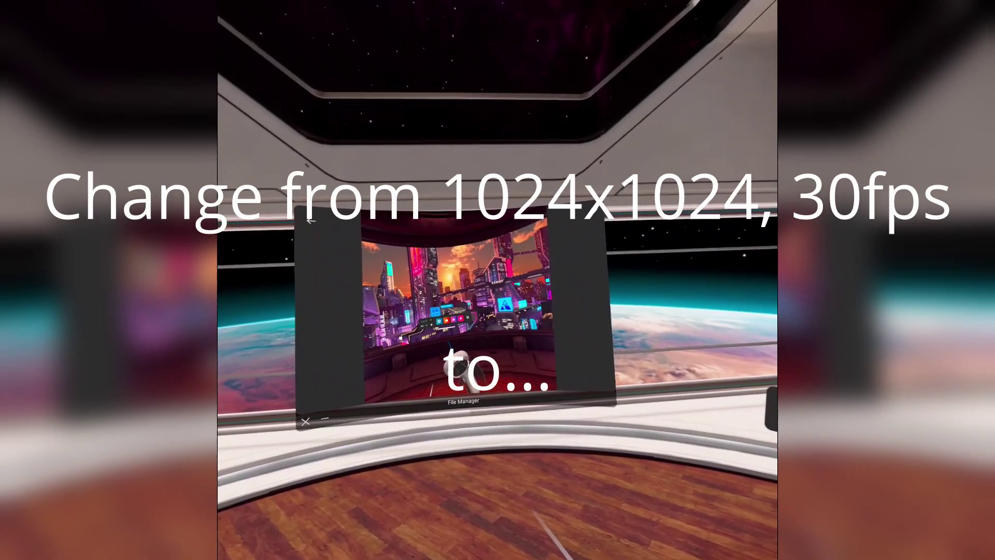